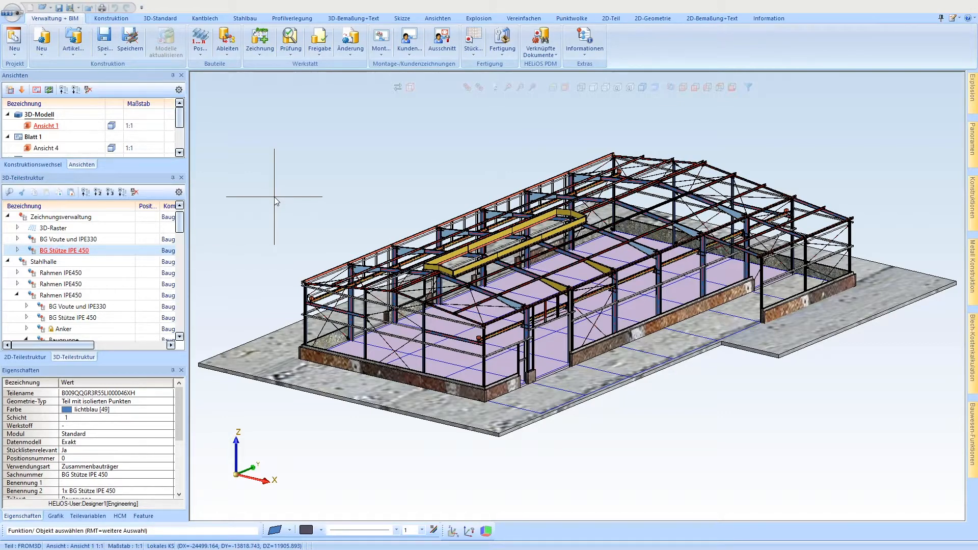
Activate Ansicht 4 of Blatt 1, assign position numbers to its parts and save the model
double_click(46, 148)
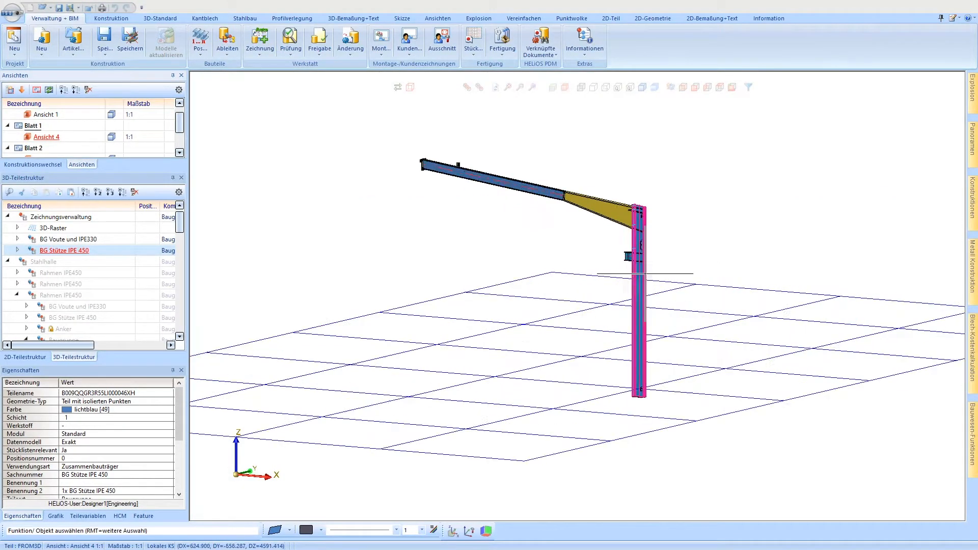
click(198, 37)
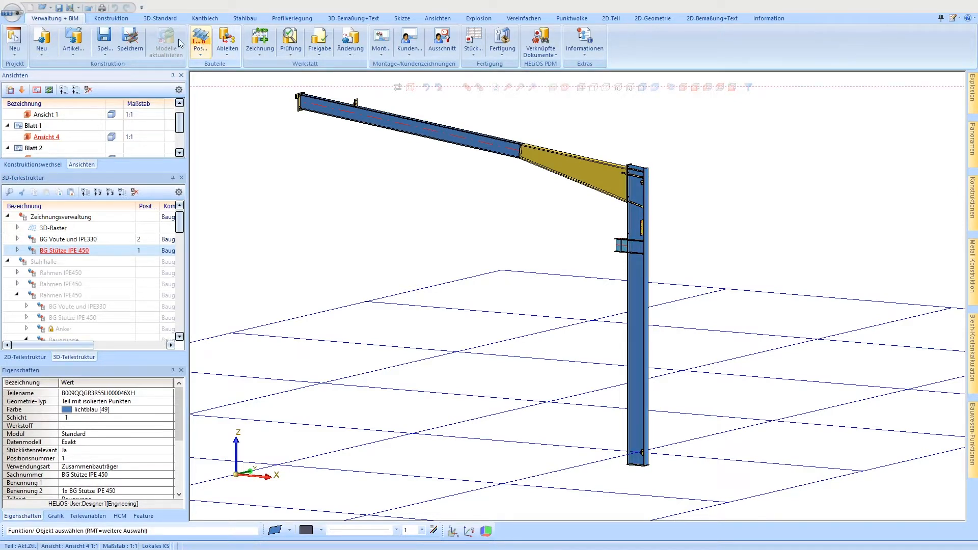
click(104, 34)
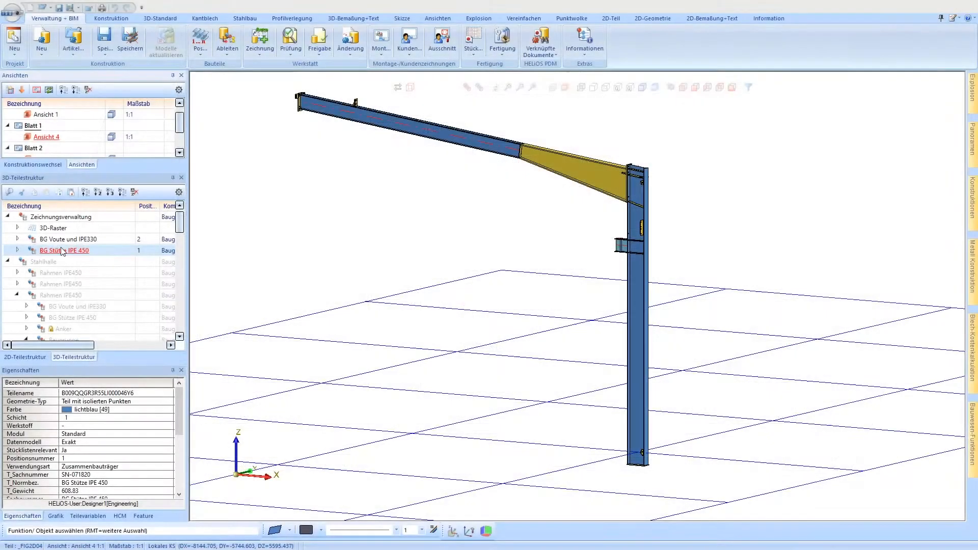
Examine the HELiOS article master and product structure of the BG Stütze IPE 450 assembly
right_click(62, 252)
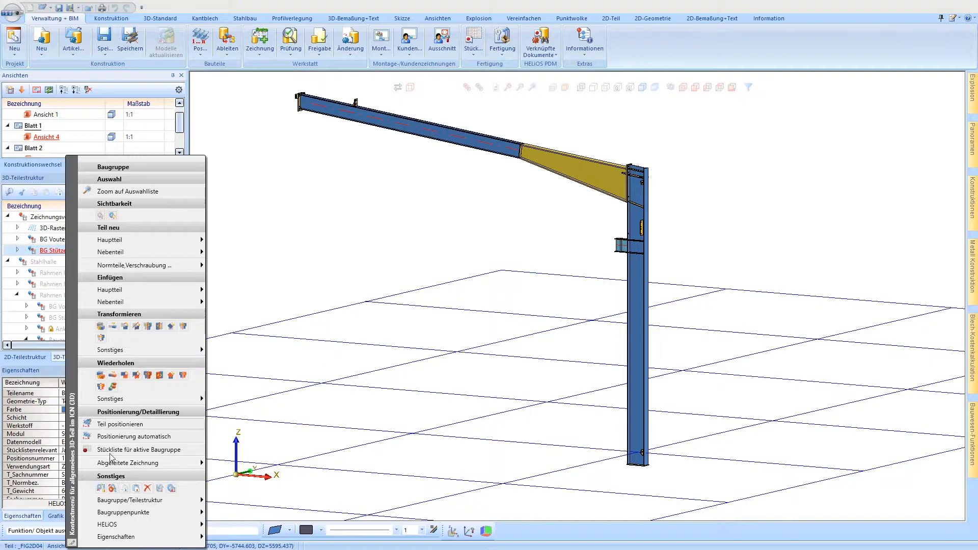
mouse_move(173, 525)
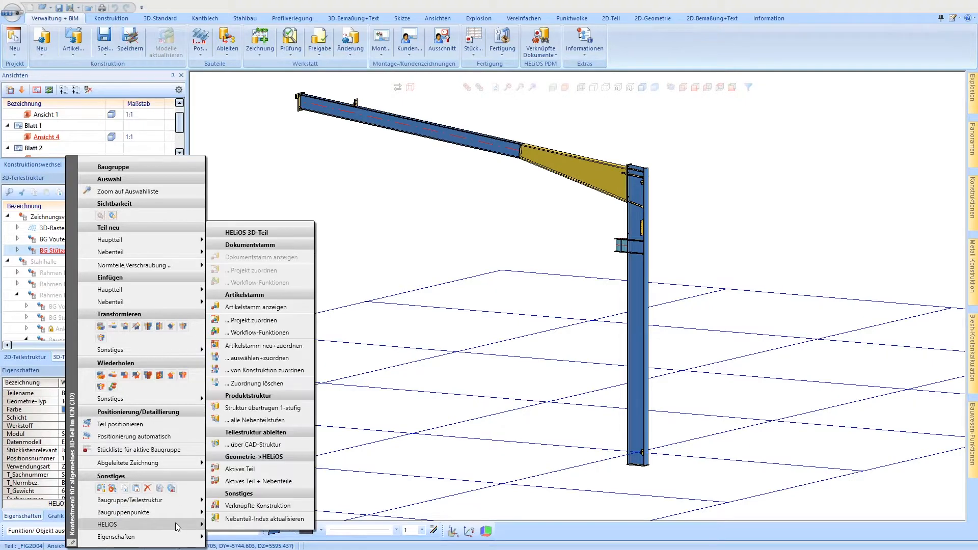
click(254, 307)
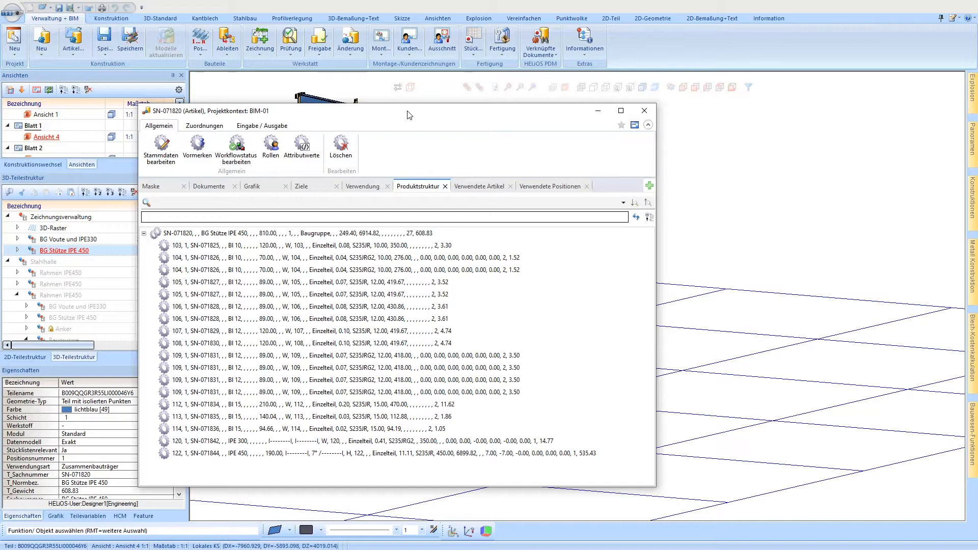
click(645, 111)
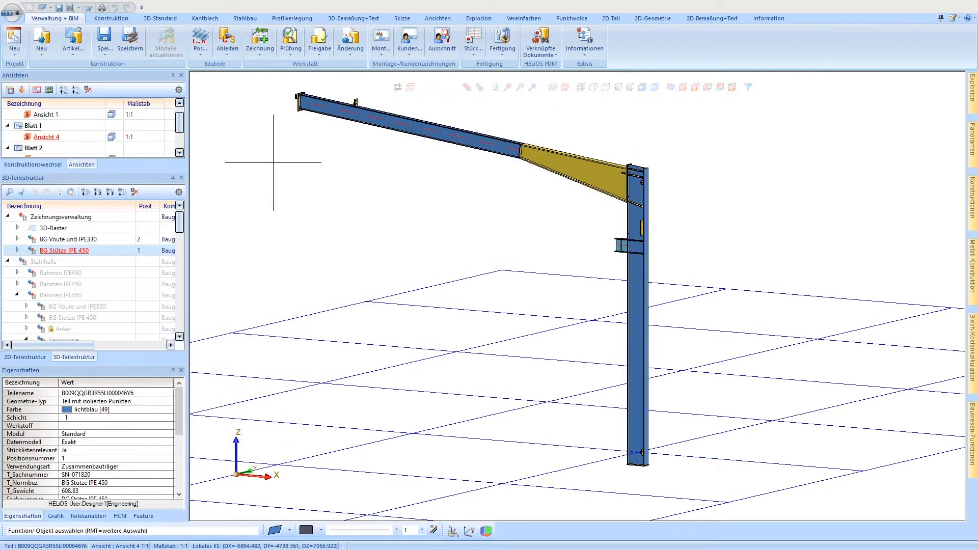
Create the production drawings for the active BG Stütze IPE 450 assembly including its sub-parts, and open its linked production drawing
click(260, 53)
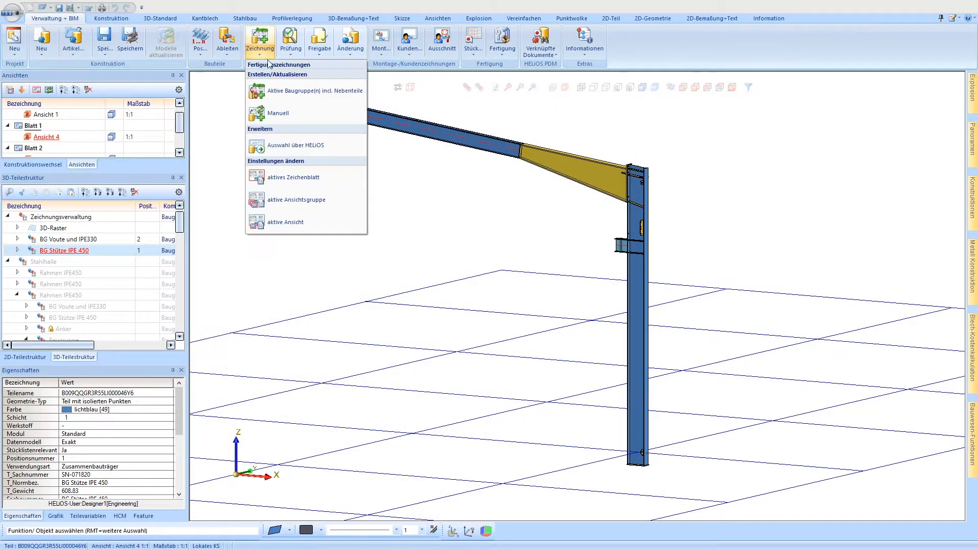
click(284, 90)
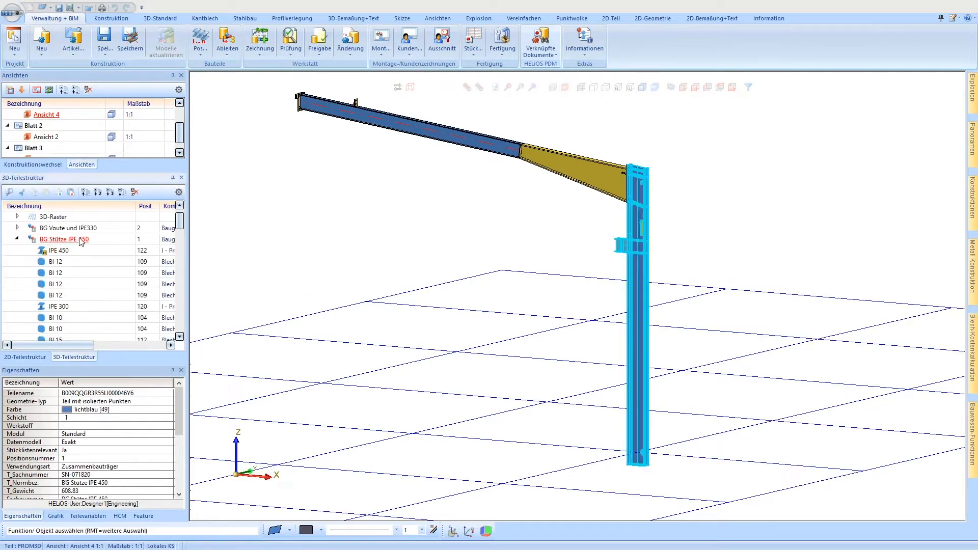
click(543, 58)
click(558, 105)
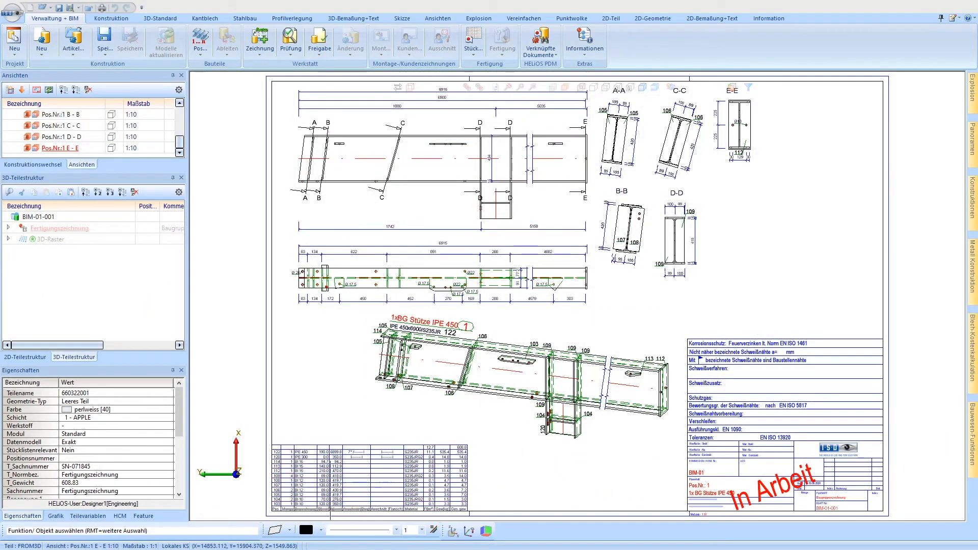
Examine the parts list and the title block on the assembly's production drawing
scroll(516, 387, up, 3)
mouse_move(483, 387)
middle_down()
mouse_move(537, 350)
mouse_move(561, 311)
middle_up()
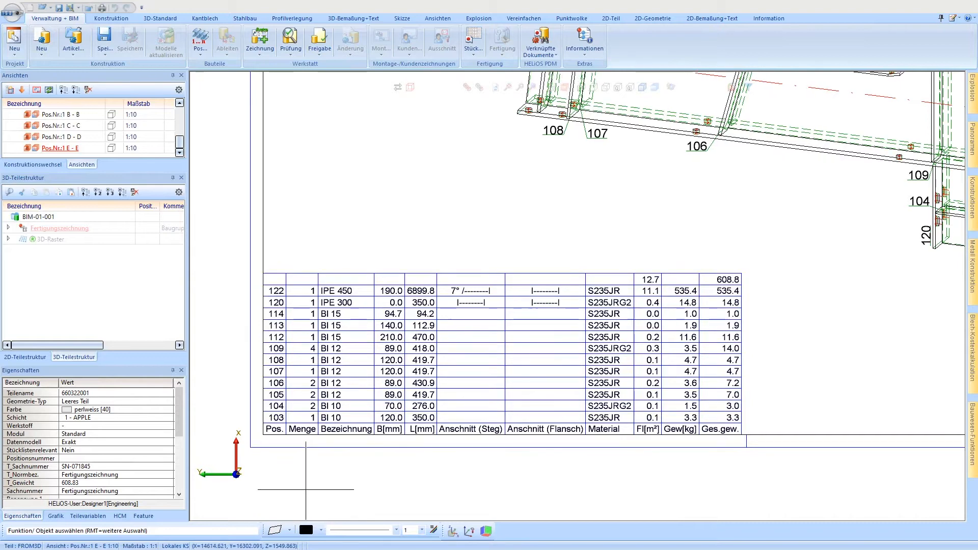
scroll(281, 493, down, 3)
middle_click(592, 323)
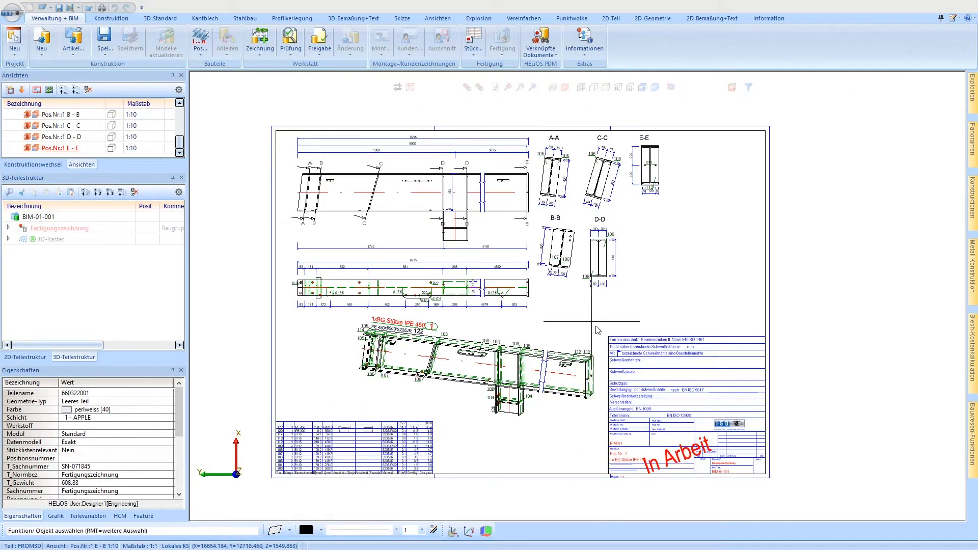
click(747, 482)
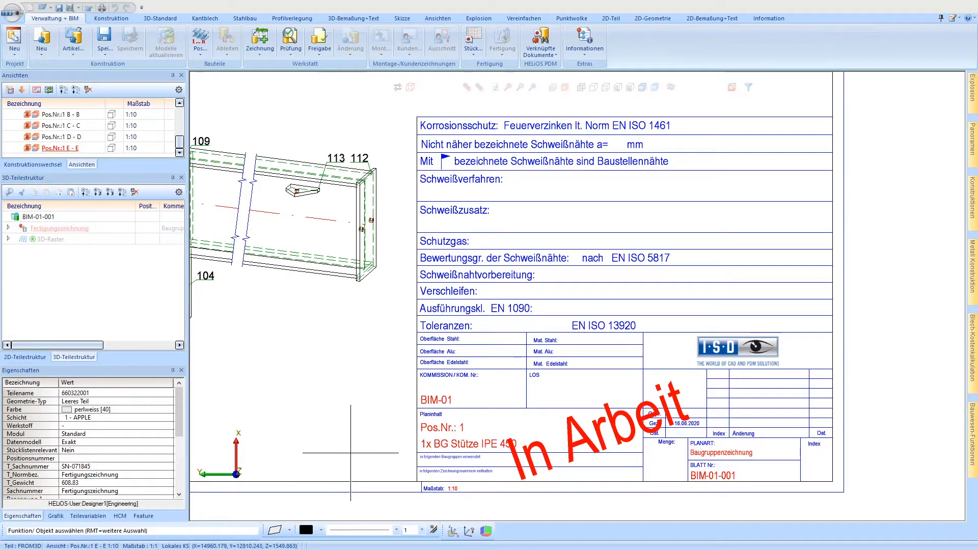
scroll(489, 454, down, 5)
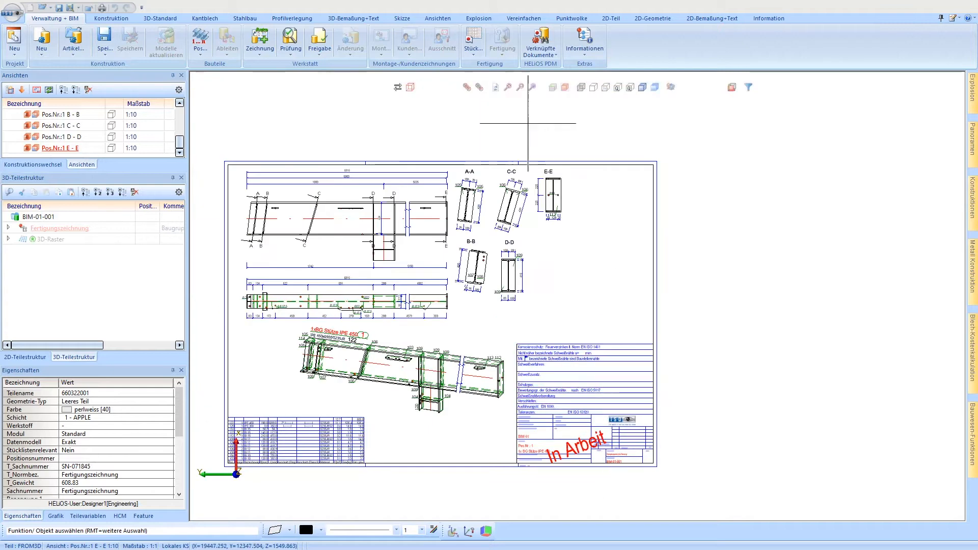
scroll(497, 94, up, 1)
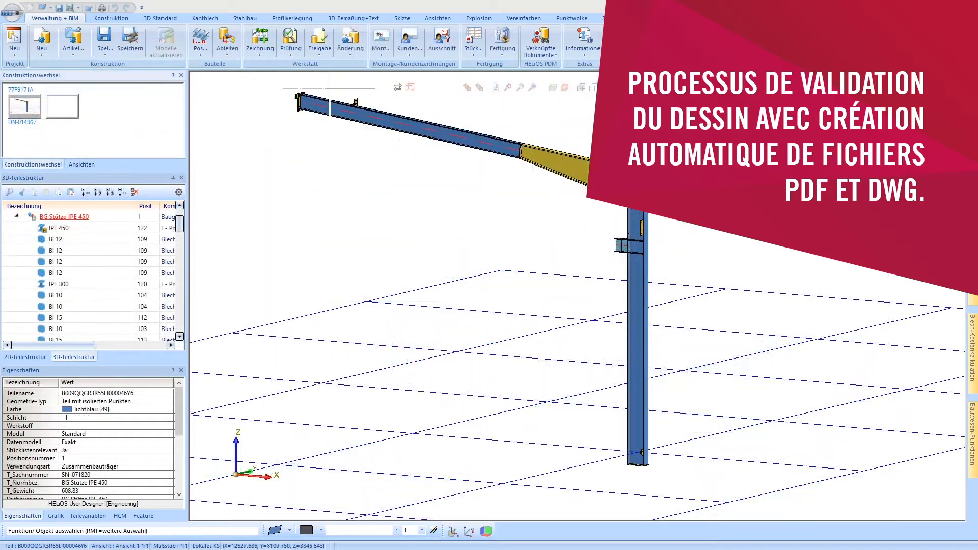
Release the active BG Stütze IPE 450 assembly together with its sub-parts
click(320, 40)
click(344, 80)
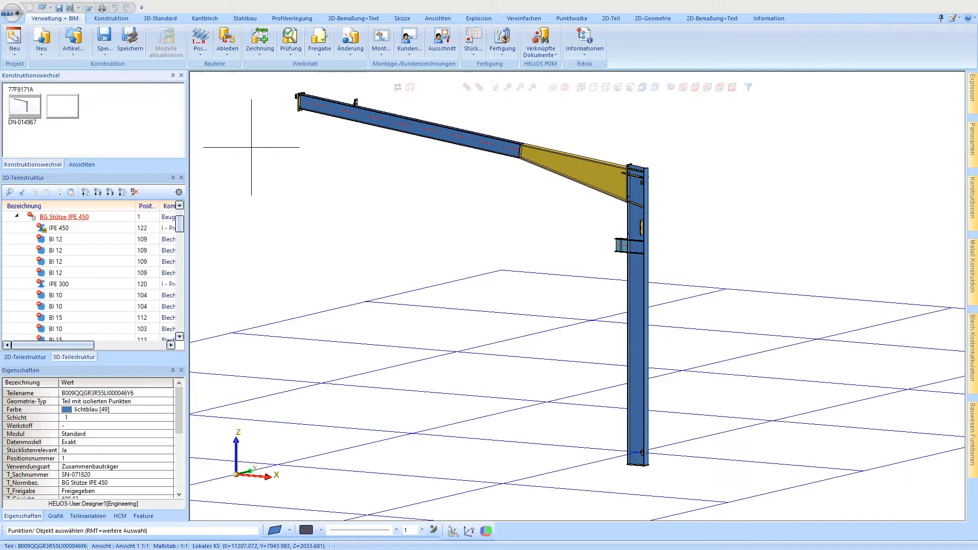
Start a change on the IPE 450 beam's assembly including sub-parts, with "Änderung" as the title block change text
click(60, 228)
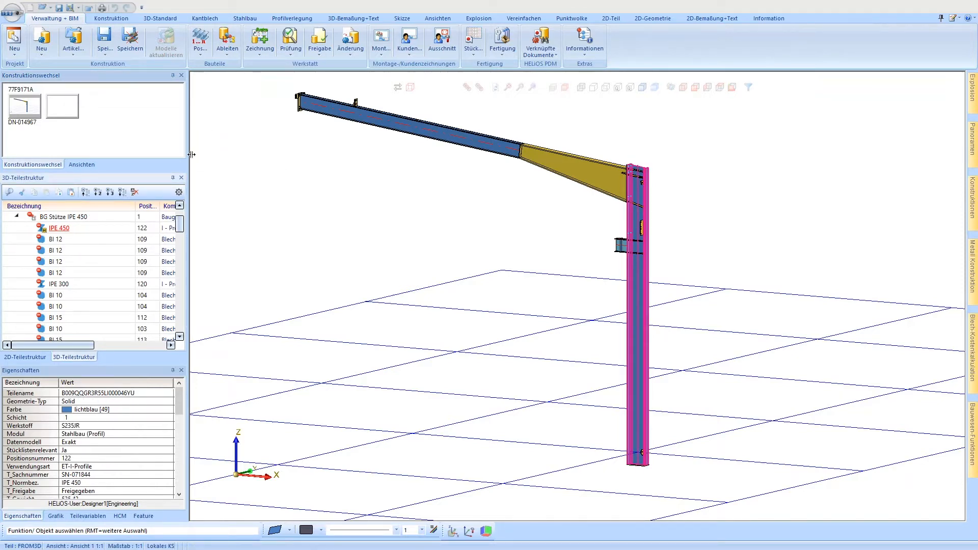
click(349, 54)
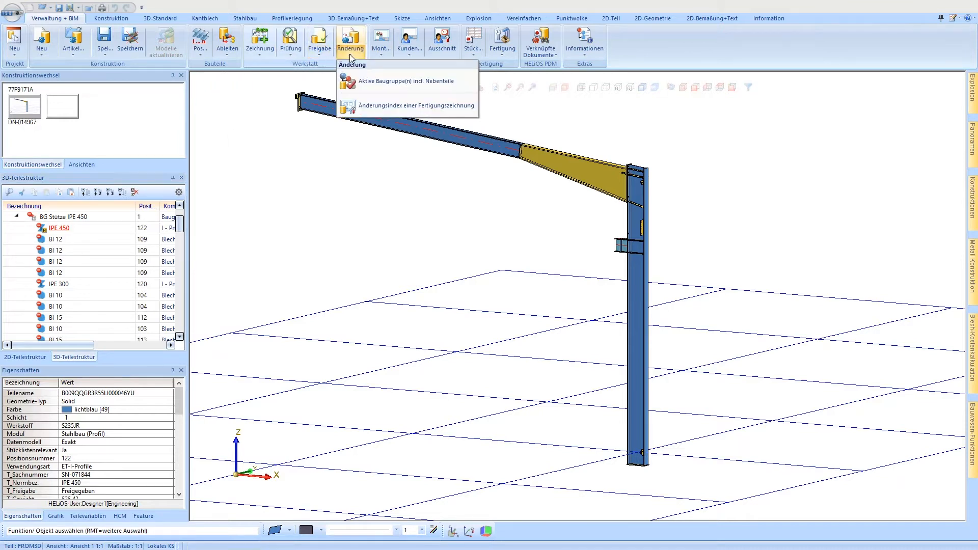
click(364, 80)
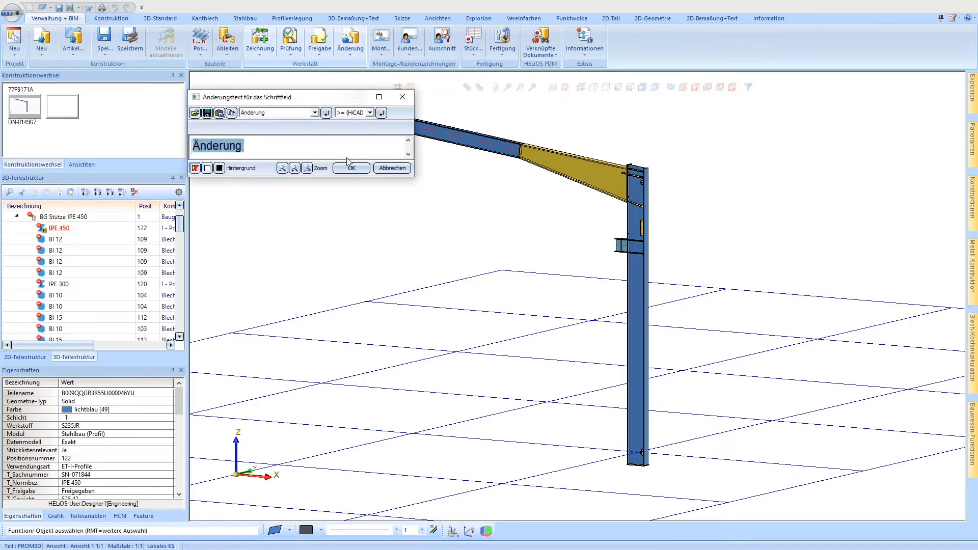
click(348, 169)
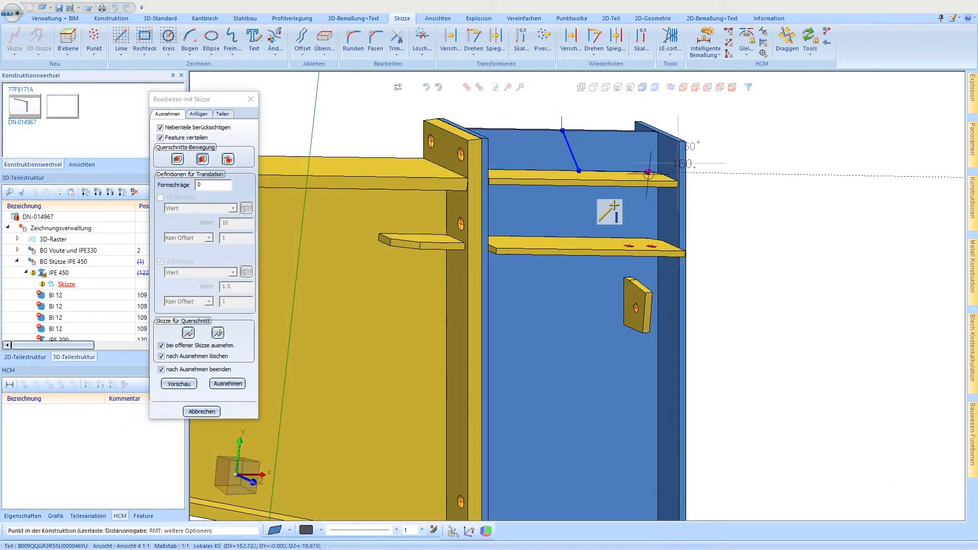
Finish the open notch sketch at the column's upper end and cut away the outer corner of the IPE 450 profile
click(648, 174)
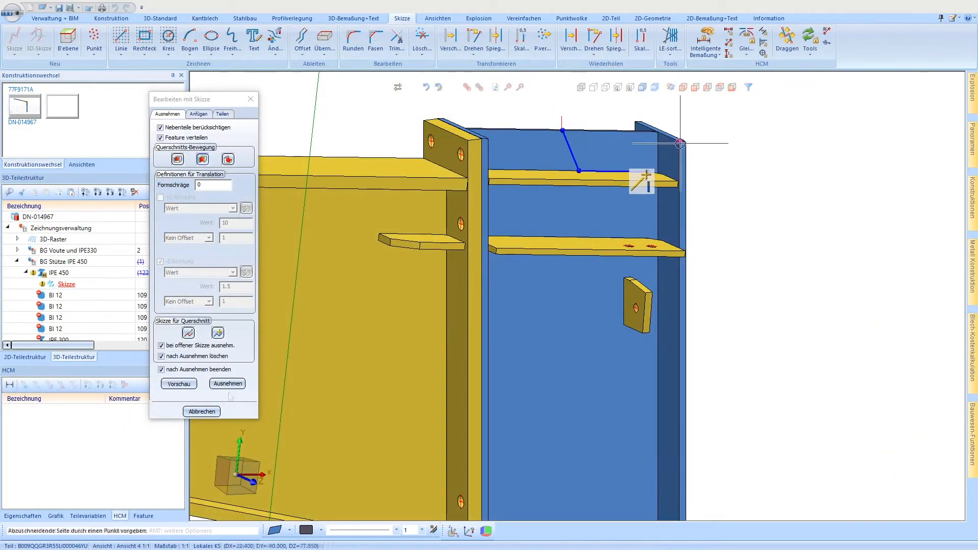
click(680, 143)
scroll(571, 149, down, 3)
scroll(570, 146, down, 5)
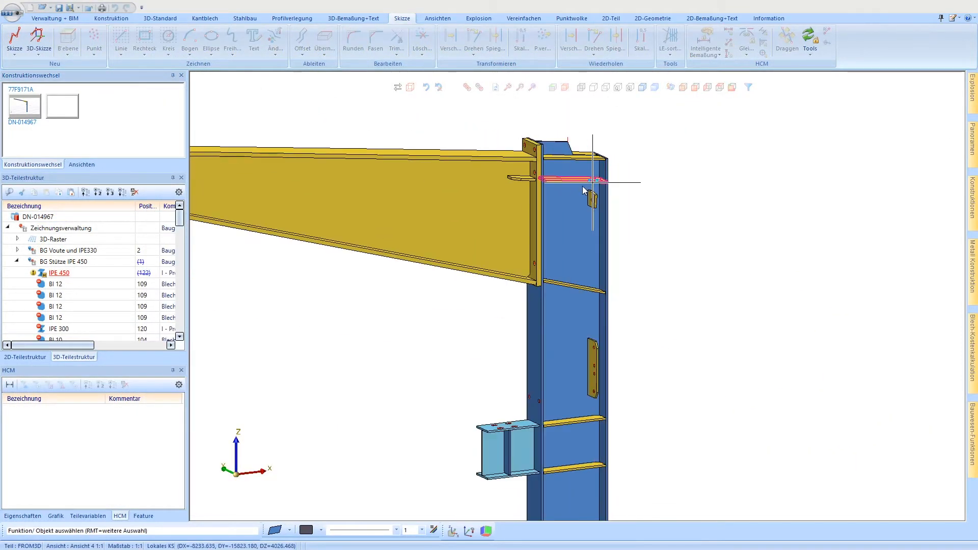
Save the modified model and update the outdated production drawings for Pos. 1 and Pos. 122
click(65, 19)
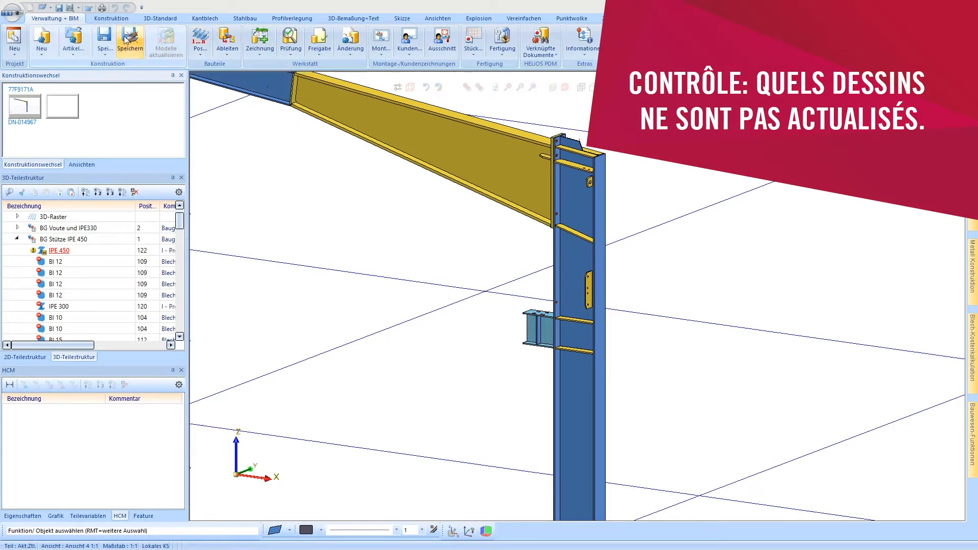
click(105, 40)
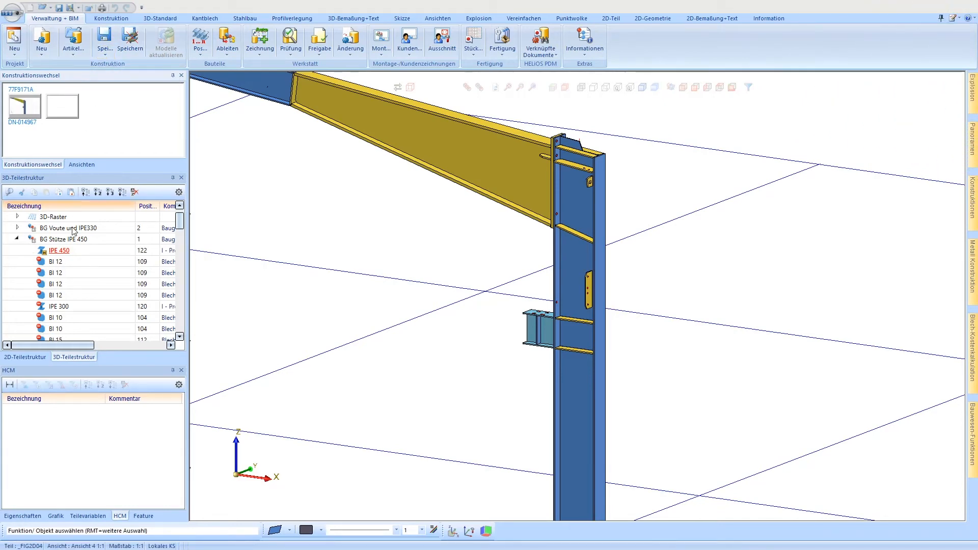
click(263, 38)
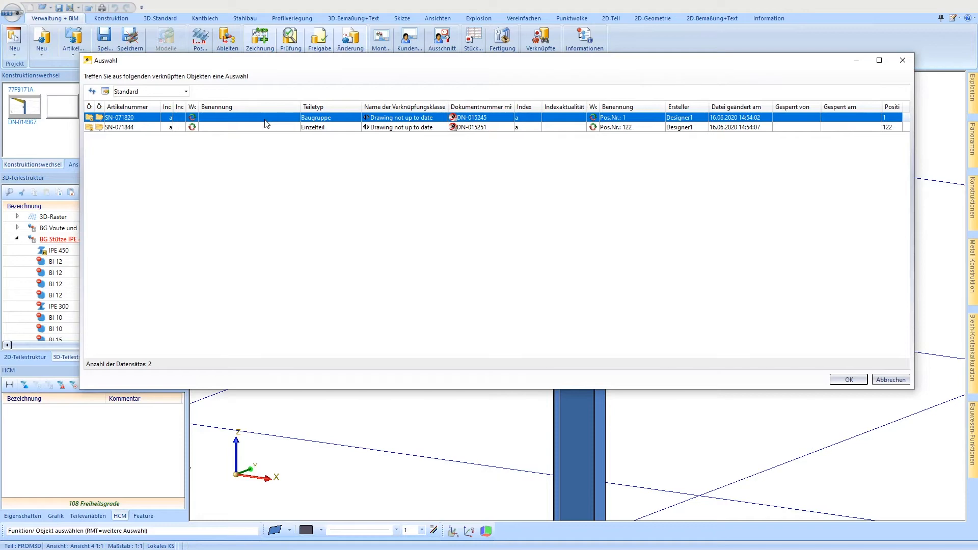
shift+click(265, 127)
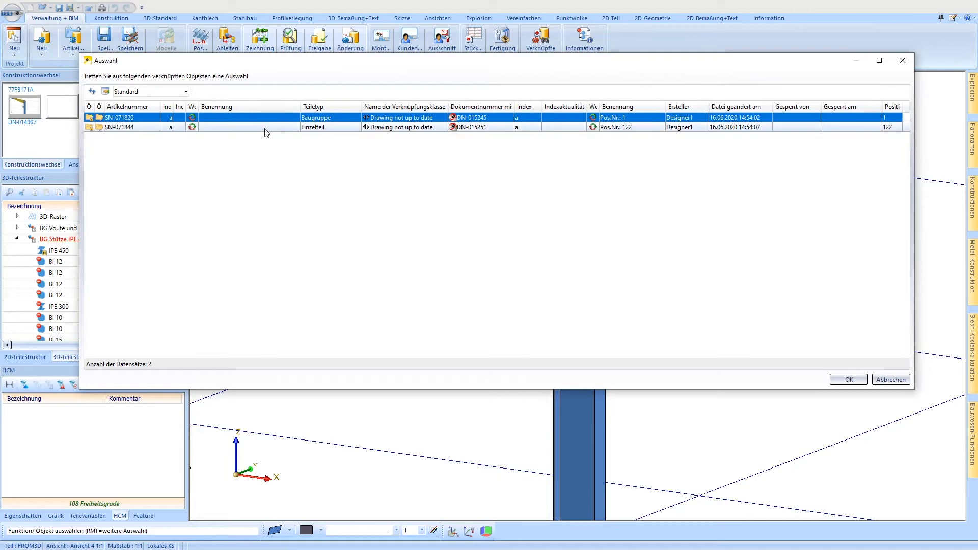
click(849, 380)
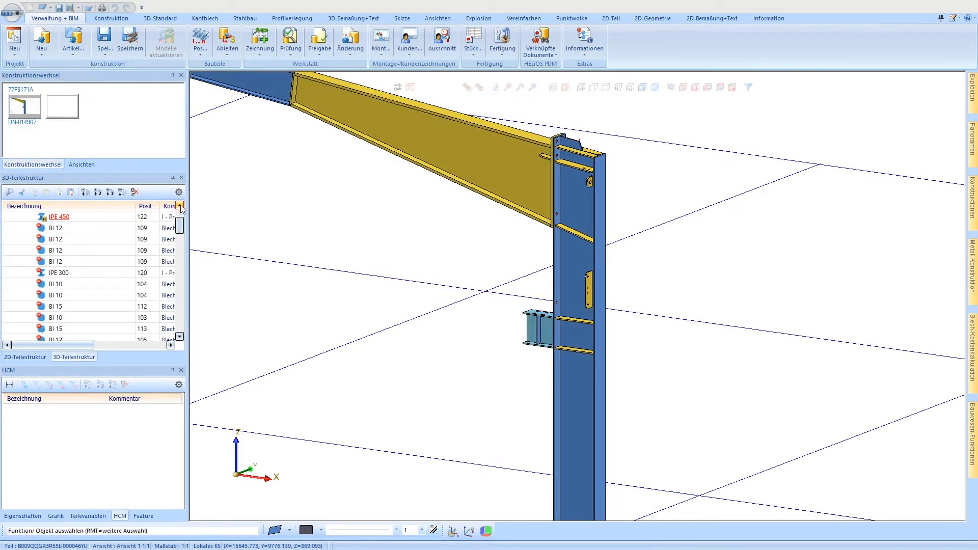
Release BG Stütze IPE 450 again with the updated production drawings for Pos. 1 and Pos. 122
click(181, 206)
click(82, 239)
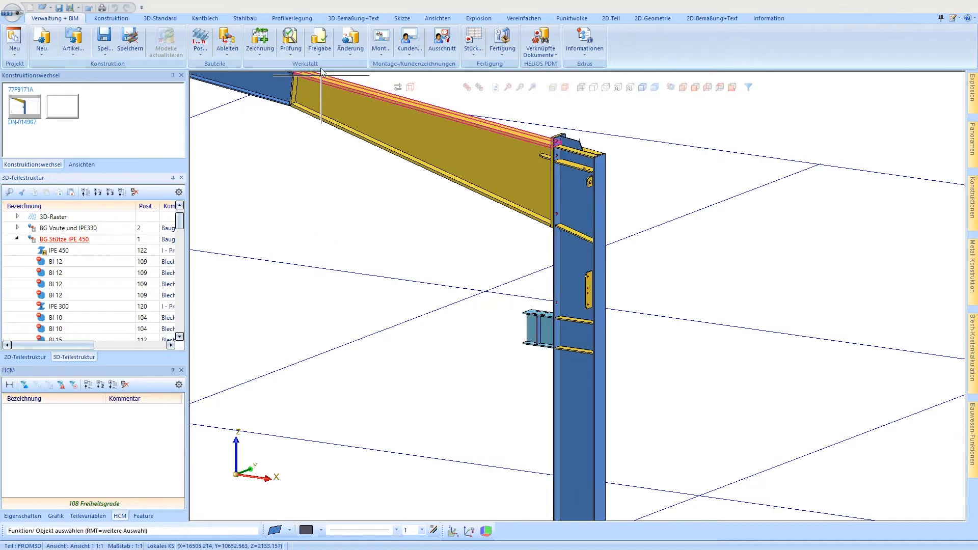
click(321, 40)
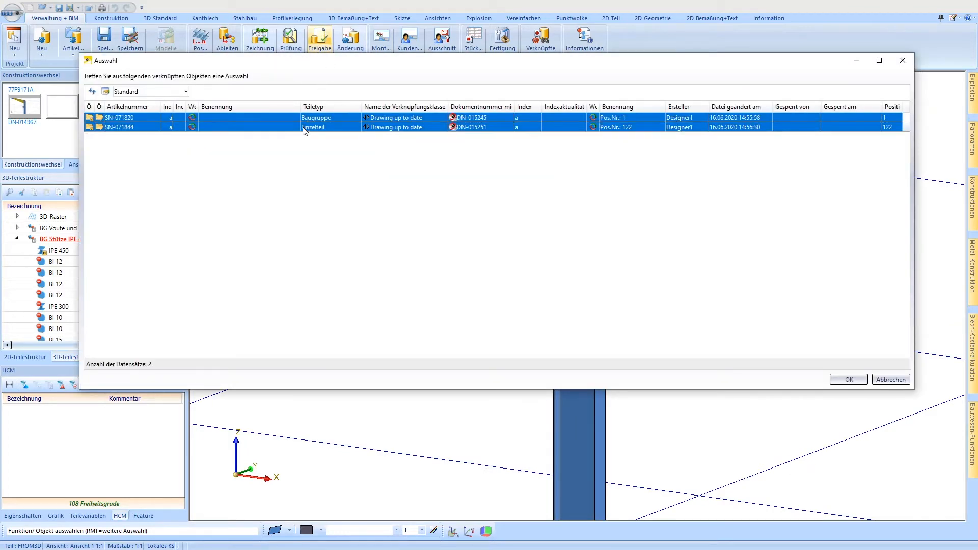
click(850, 381)
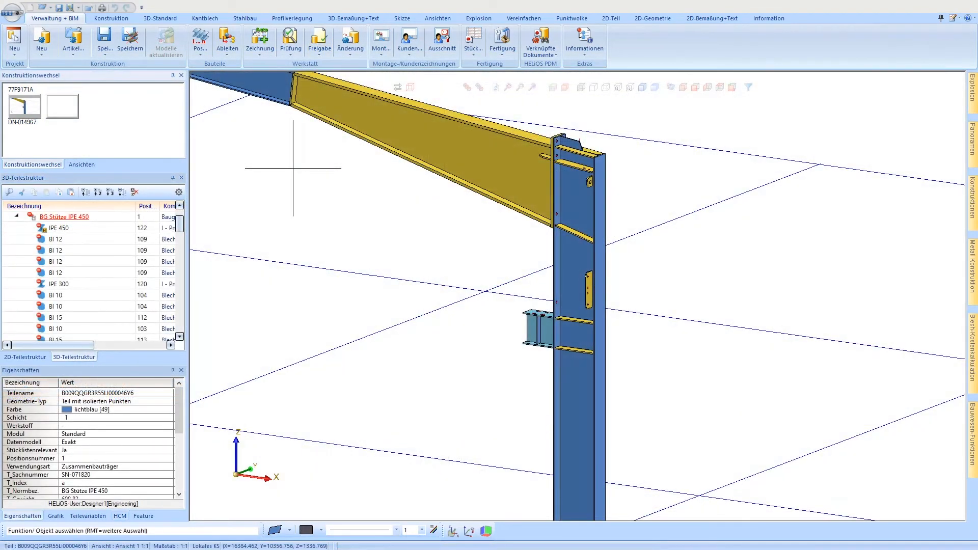
Open the production drawing linked to BG Stütze IPE 450 and inspect its marked changes and title block
click(554, 55)
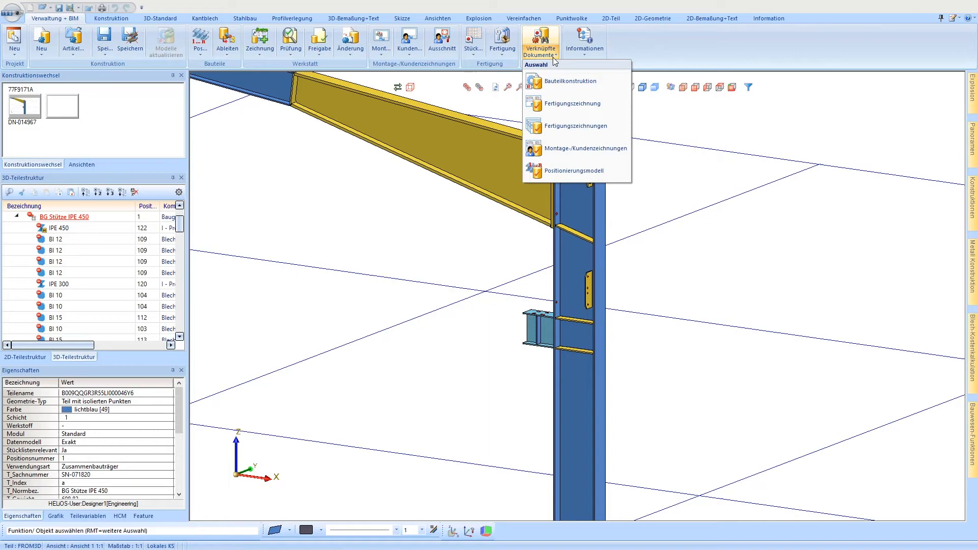
click(571, 104)
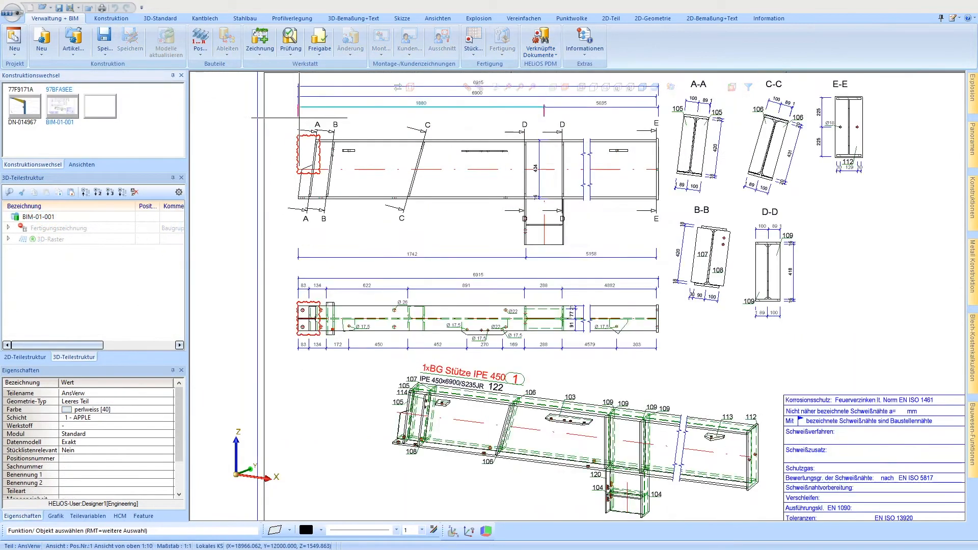
scroll(299, 117, up, 3)
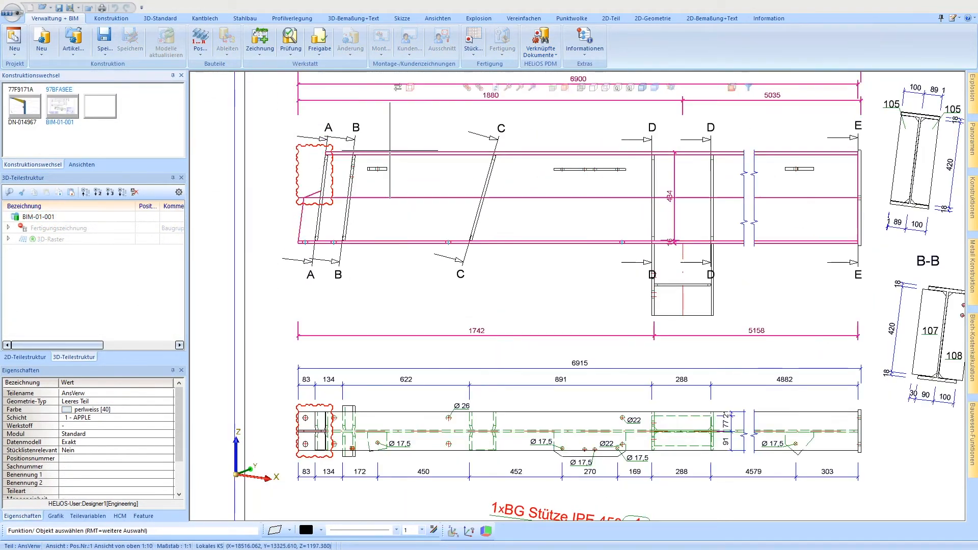
click(508, 87)
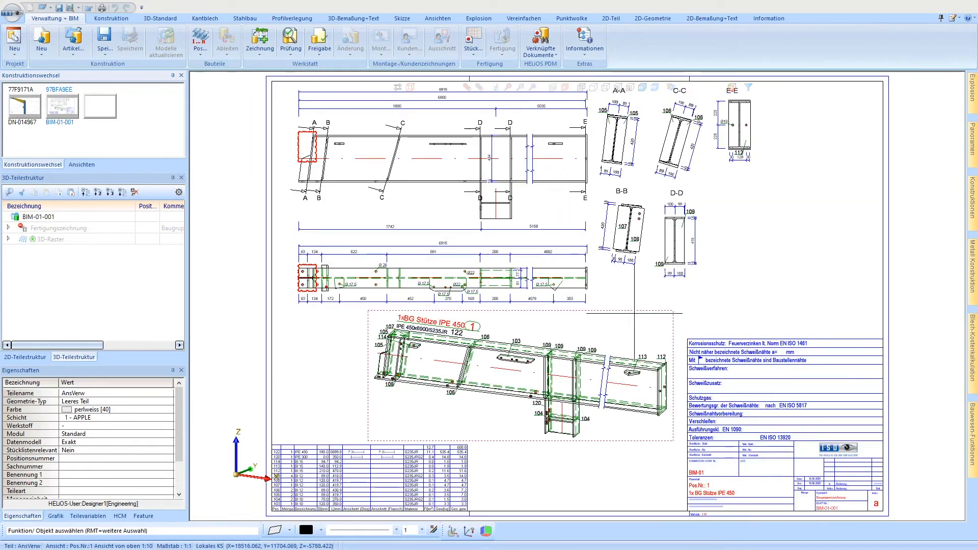
click(683, 336)
click(884, 512)
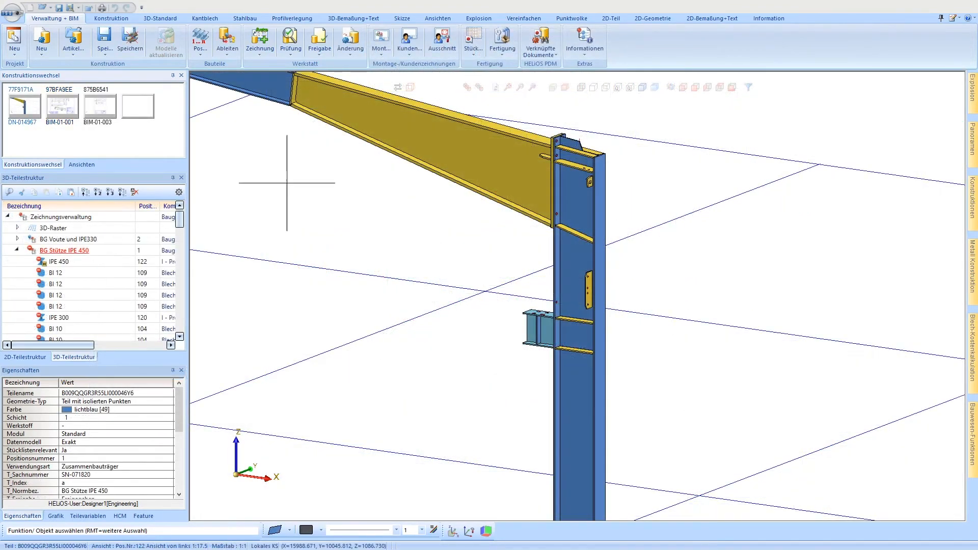
Look up the PDF data of the production drawings for export, preview the Pos. 1 assembly drawing's graphic, and close the search results
click(506, 55)
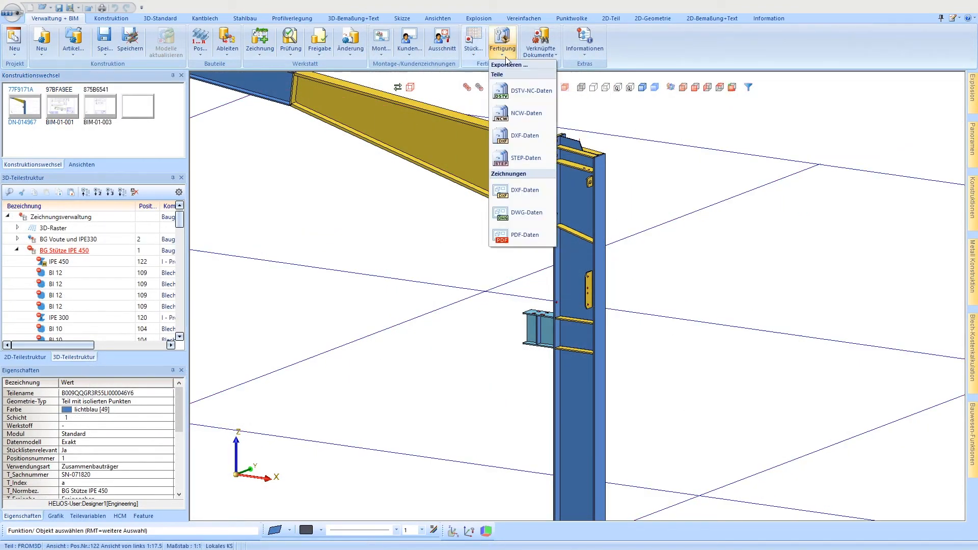
click(531, 237)
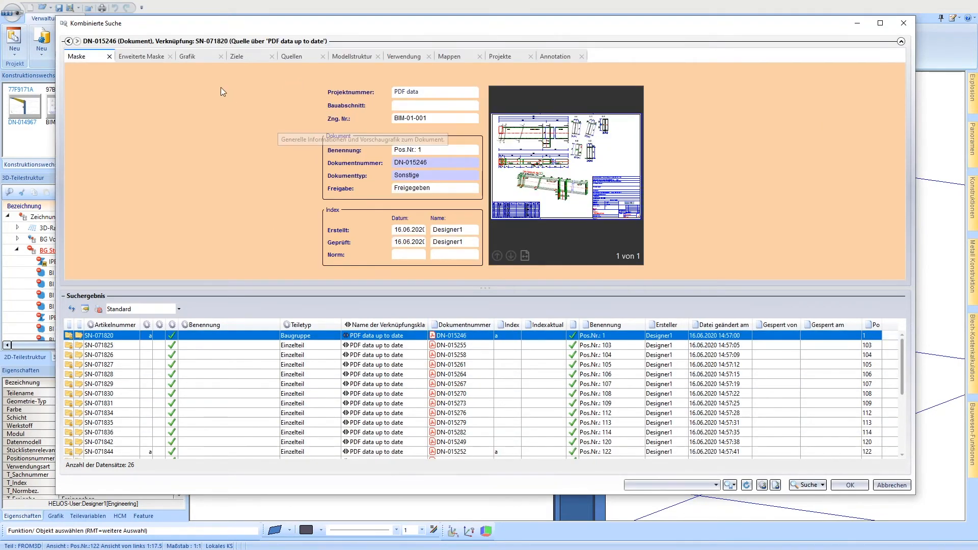
click(186, 56)
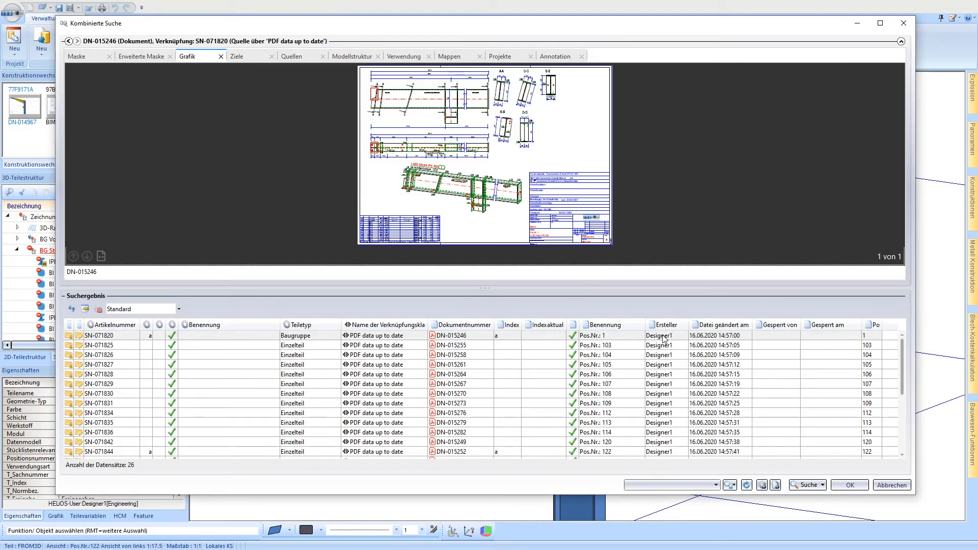
click(892, 485)
Look up the DXF data of the production drawings for export and view the document details of the Pos. 1 assembly entry
click(503, 51)
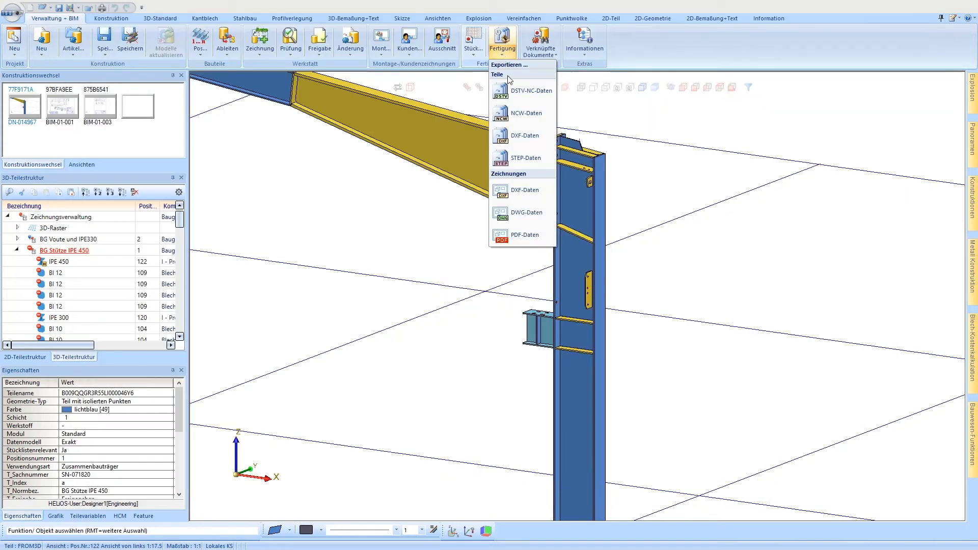
click(529, 189)
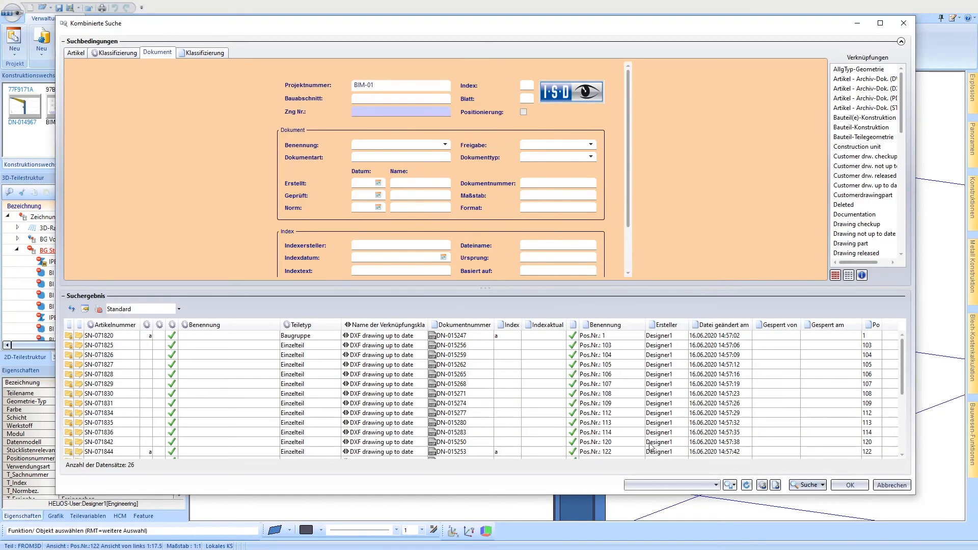
double_click(482, 336)
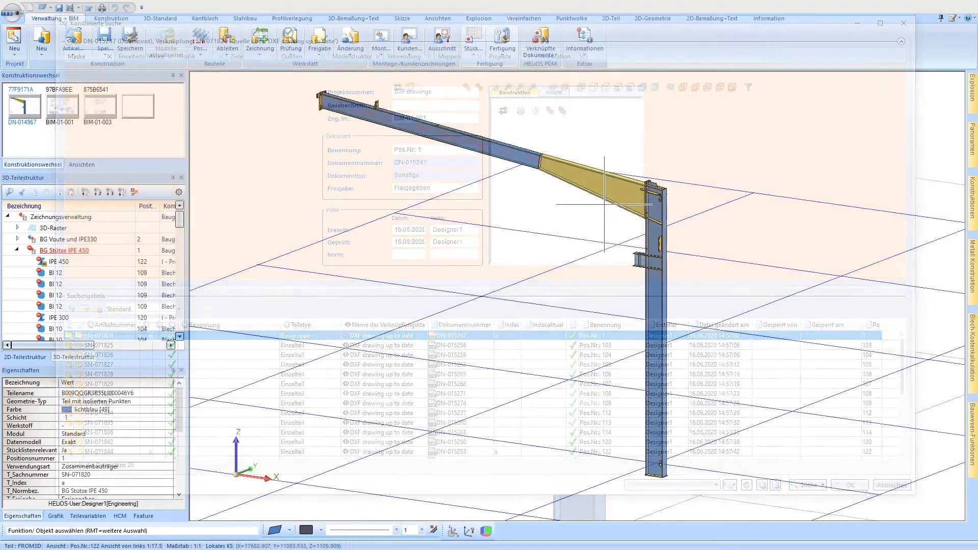